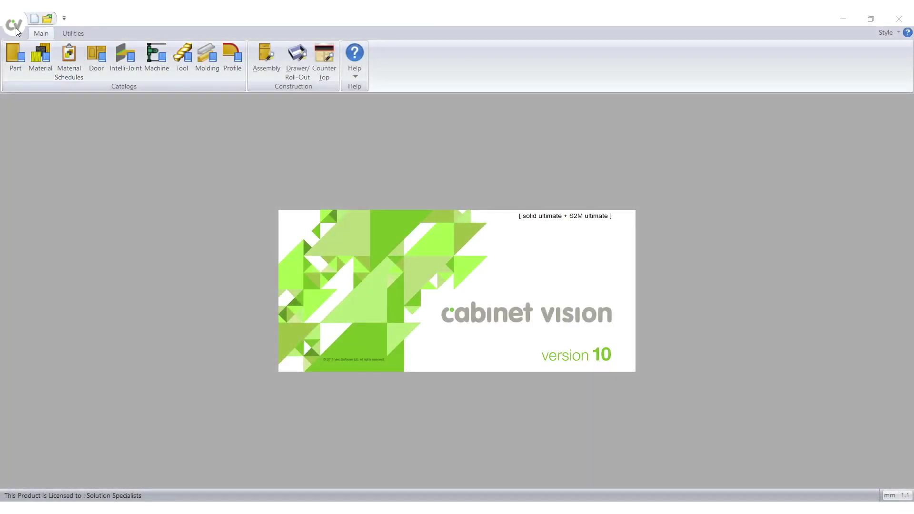
# Create a new job and open its S2M Center view
pyautogui.click(13, 24)
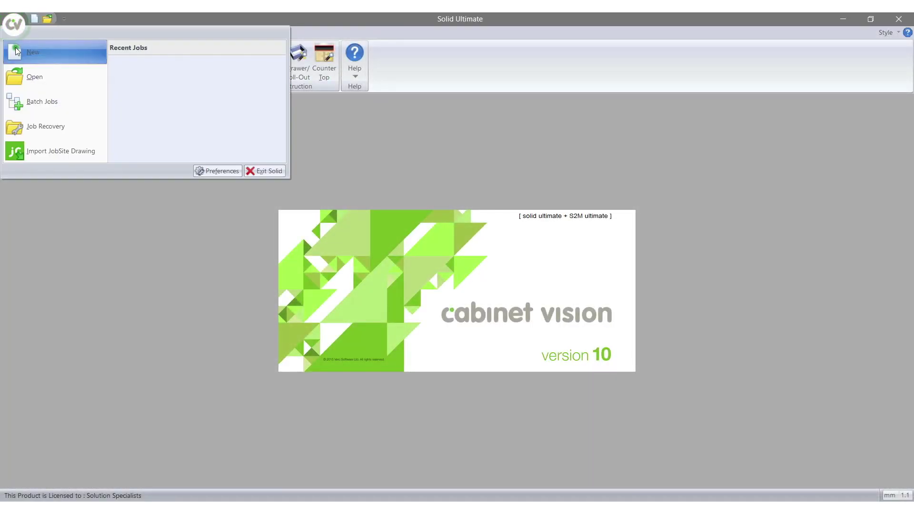
pyautogui.click(14, 47)
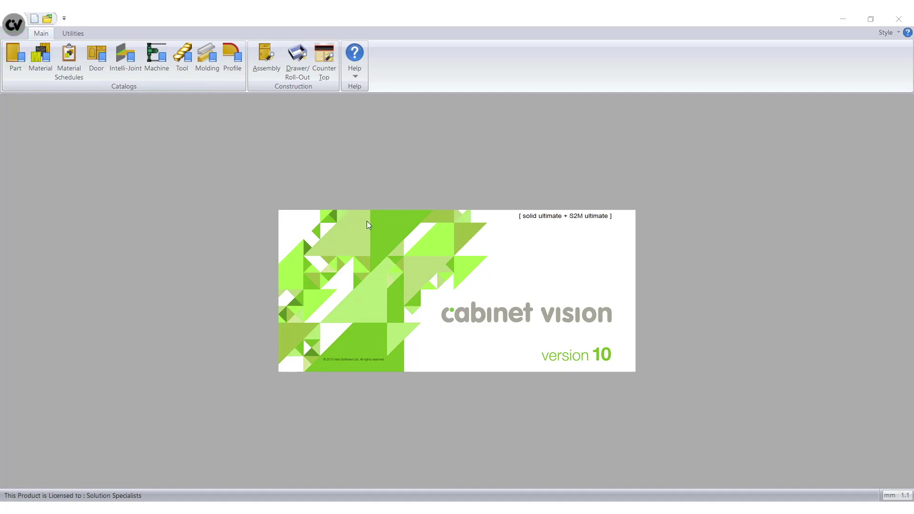
pyautogui.click(550, 389)
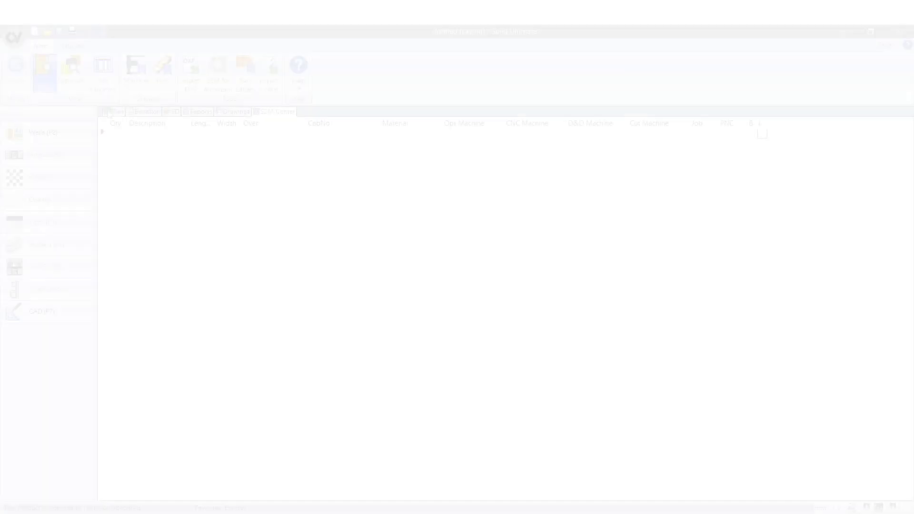
pyautogui.click(113, 112)
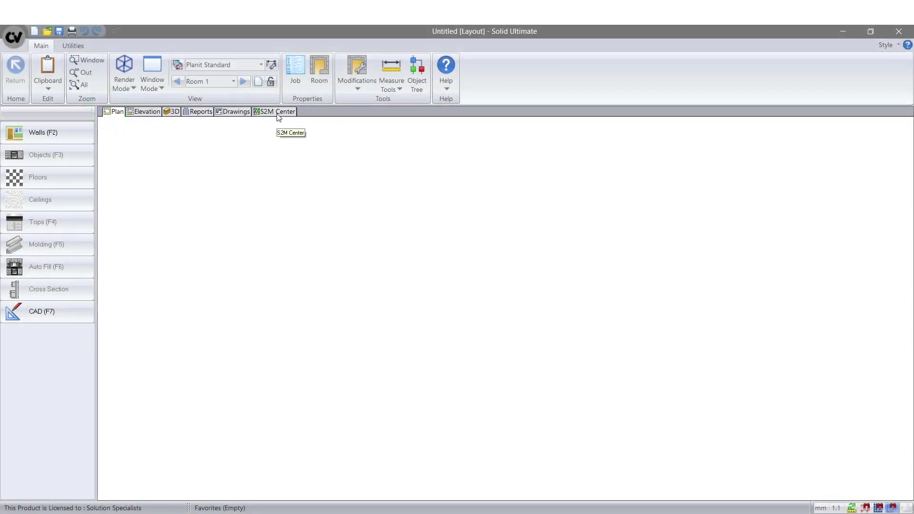
pyautogui.click(278, 112)
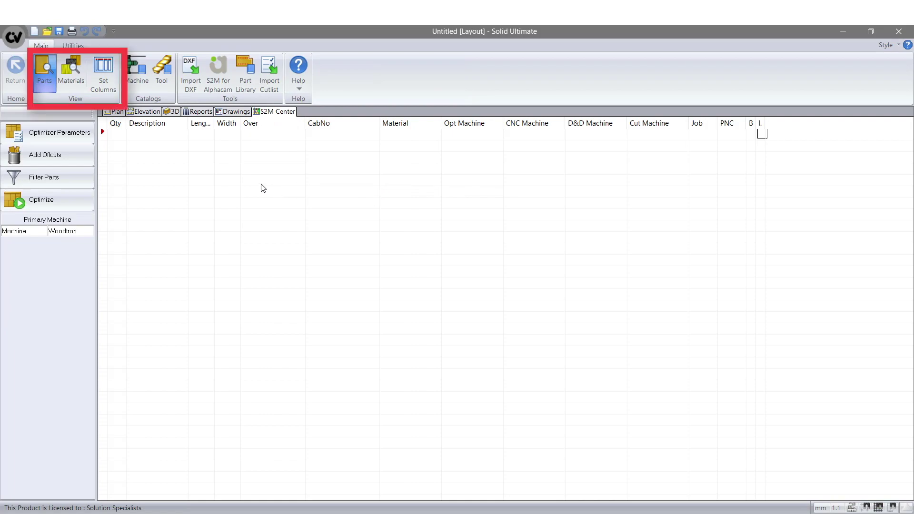
# Add HMR White 16mm to the job's material list in the S2M Center
pyautogui.click(69, 81)
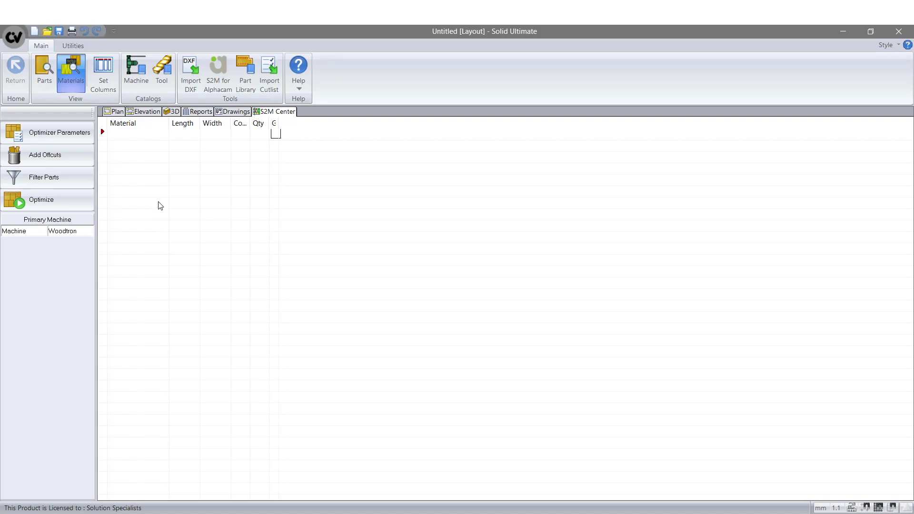
pyautogui.click(164, 137)
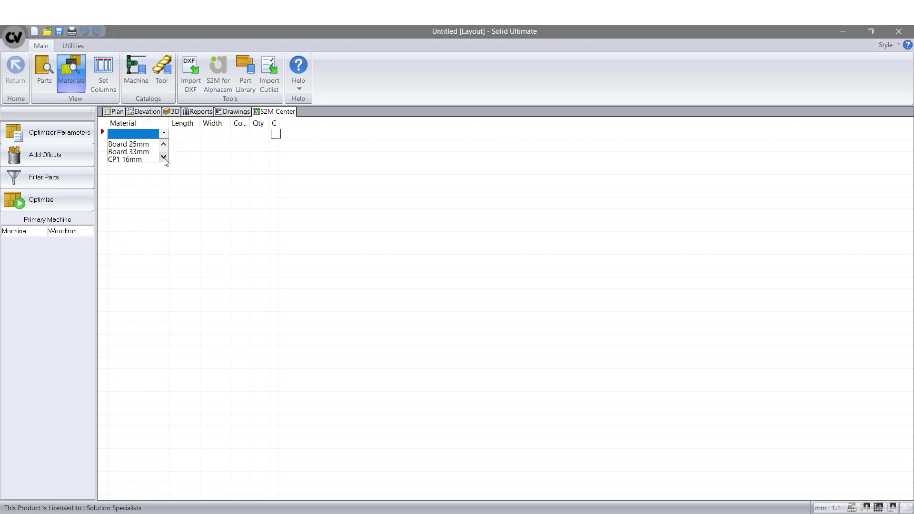
pyautogui.click(164, 158)
pyautogui.click(164, 158)
pyautogui.click(163, 158)
pyautogui.click(163, 158)
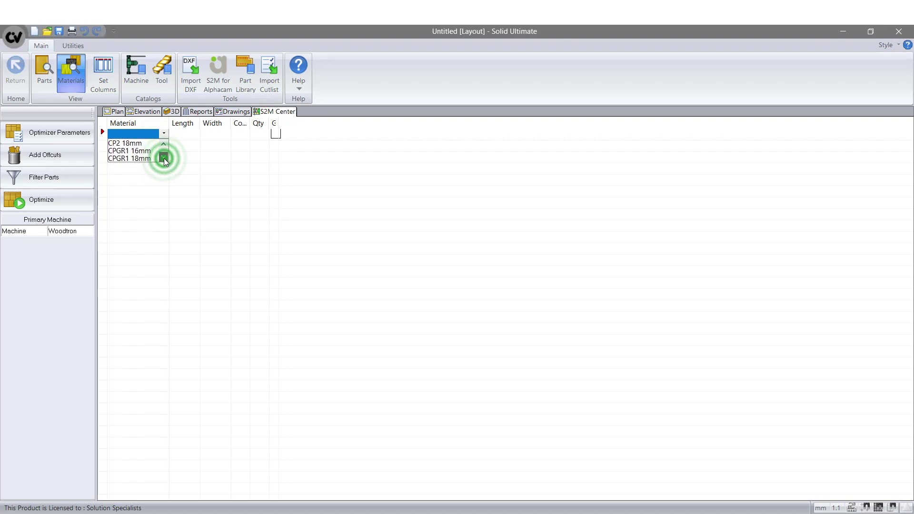
pyautogui.click(164, 158)
pyautogui.click(163, 158)
pyautogui.click(164, 158)
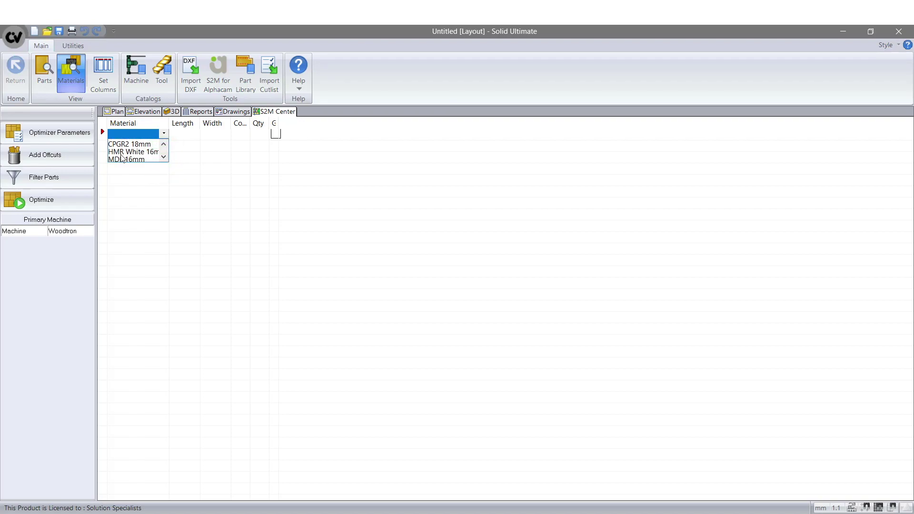
pyautogui.click(147, 152)
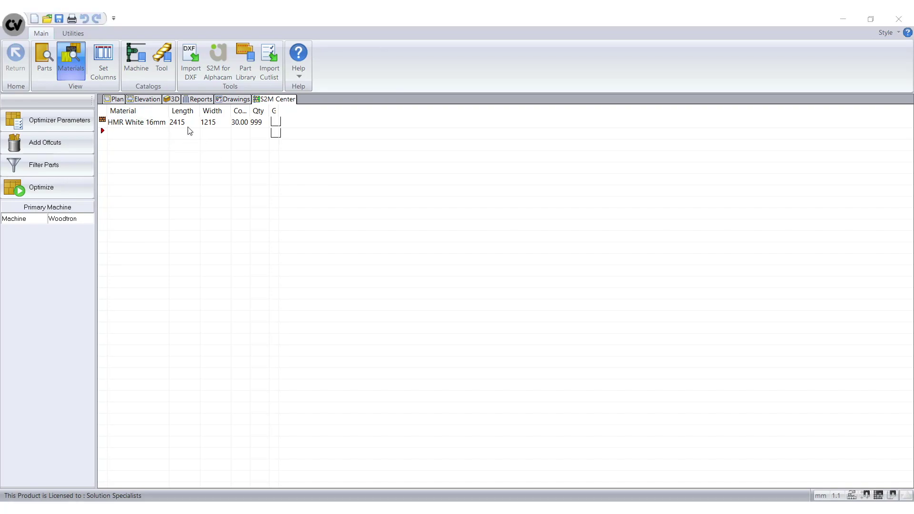
# Return to the parts list and load Webinar Left Wall Side.dxf into the DXF import
pyautogui.click(41, 58)
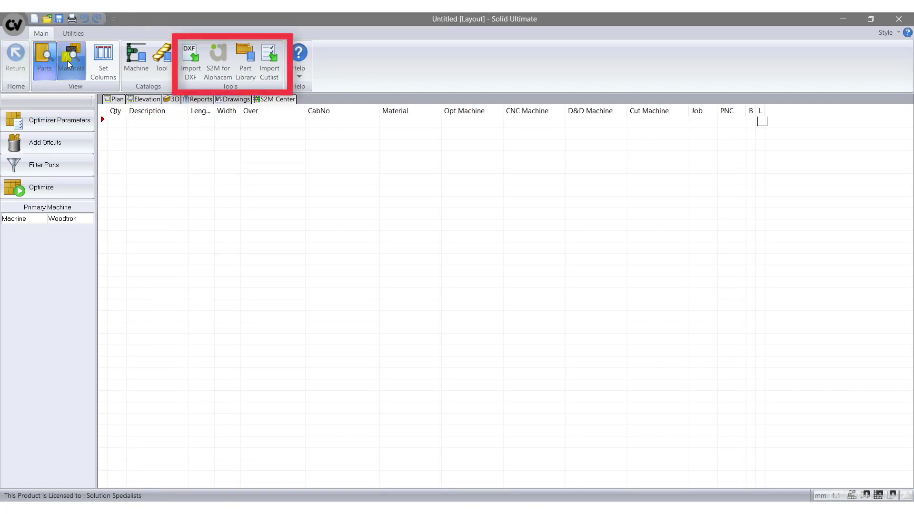
pyautogui.click(189, 67)
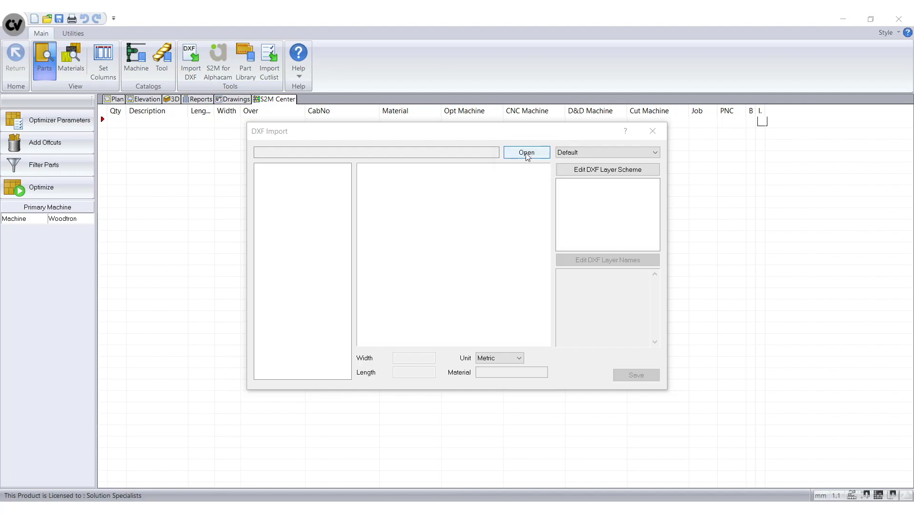
pyautogui.click(526, 154)
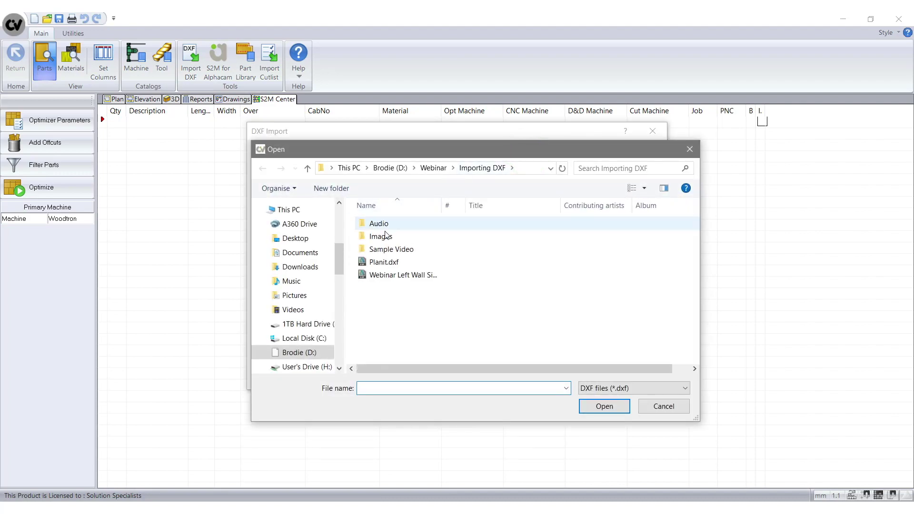
pyautogui.click(383, 277)
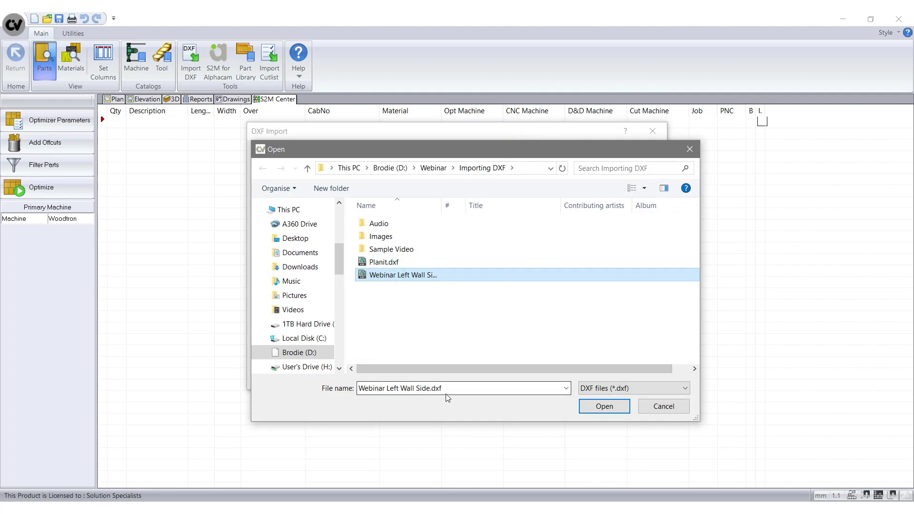
pyautogui.click(593, 406)
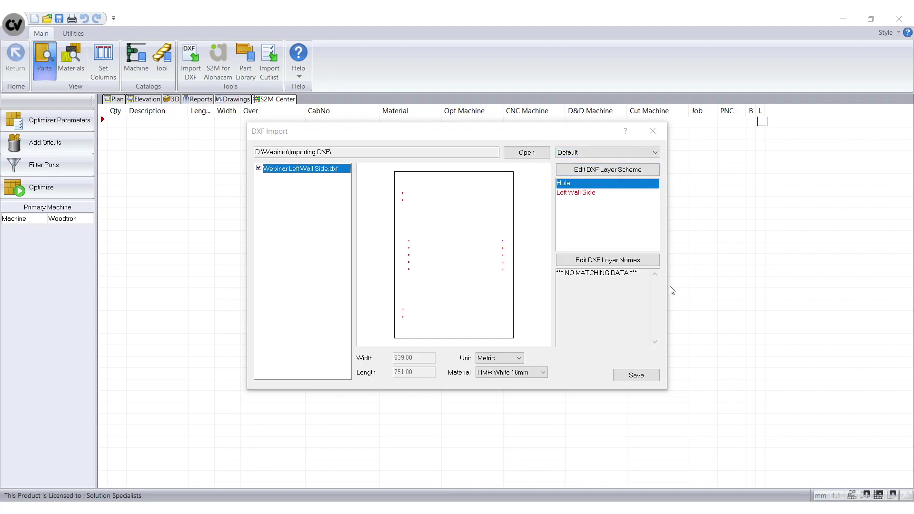
# Examine the Hole and Left Wall Side layers, the Default layer scheme's codes and the DXF layer name list
pyautogui.click(595, 194)
pyautogui.click(581, 183)
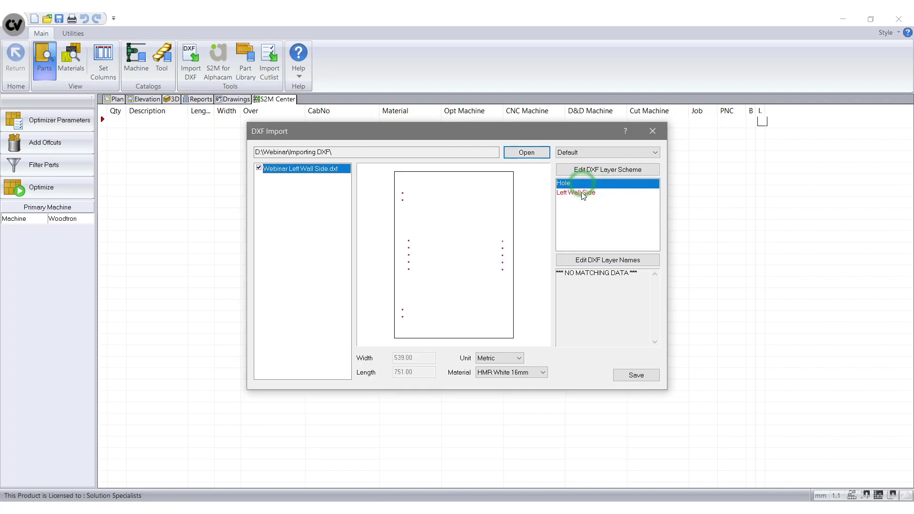
pyautogui.click(581, 193)
pyautogui.click(579, 183)
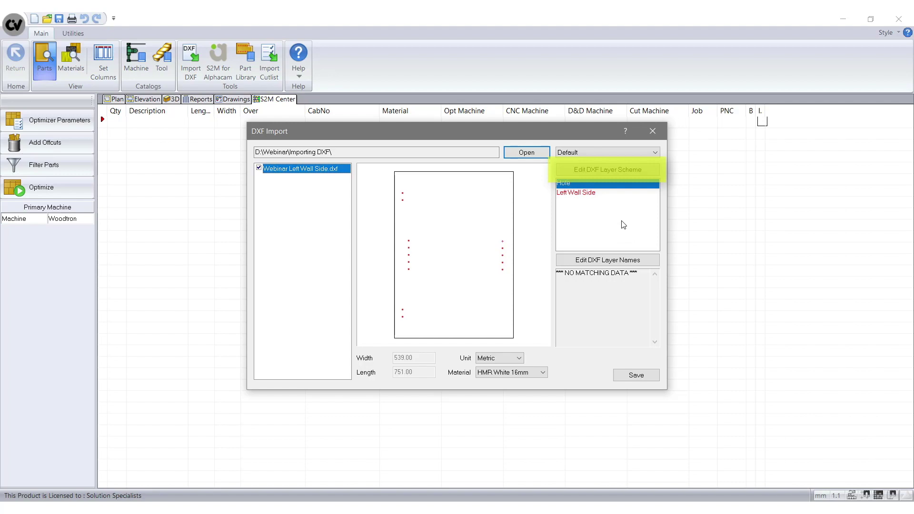
pyautogui.click(609, 174)
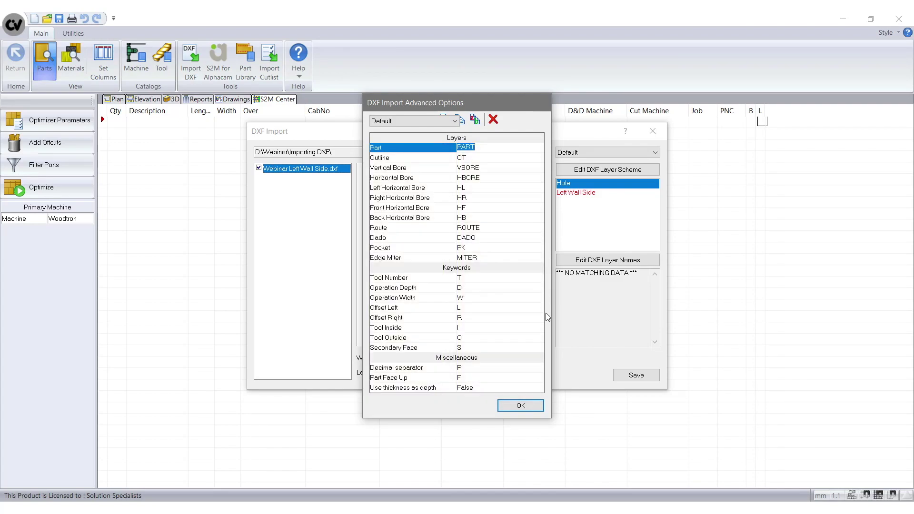
pyautogui.click(537, 406)
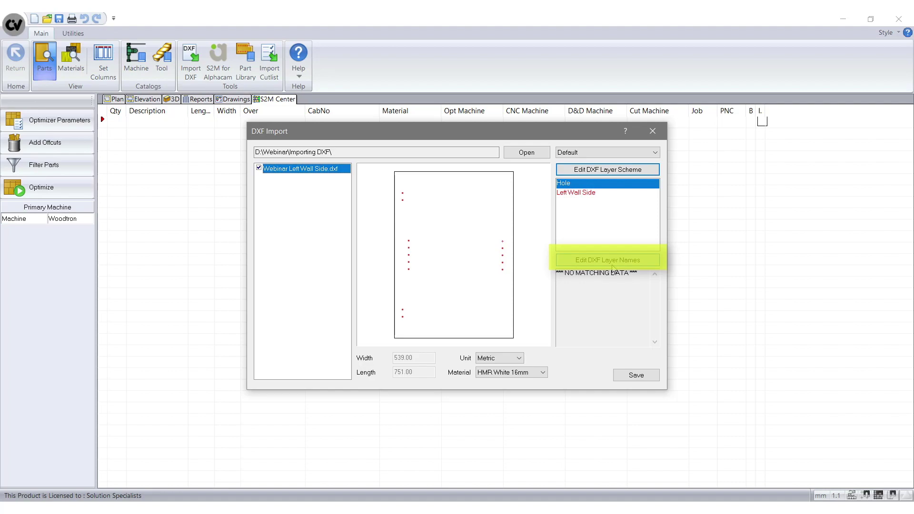
pyautogui.click(612, 264)
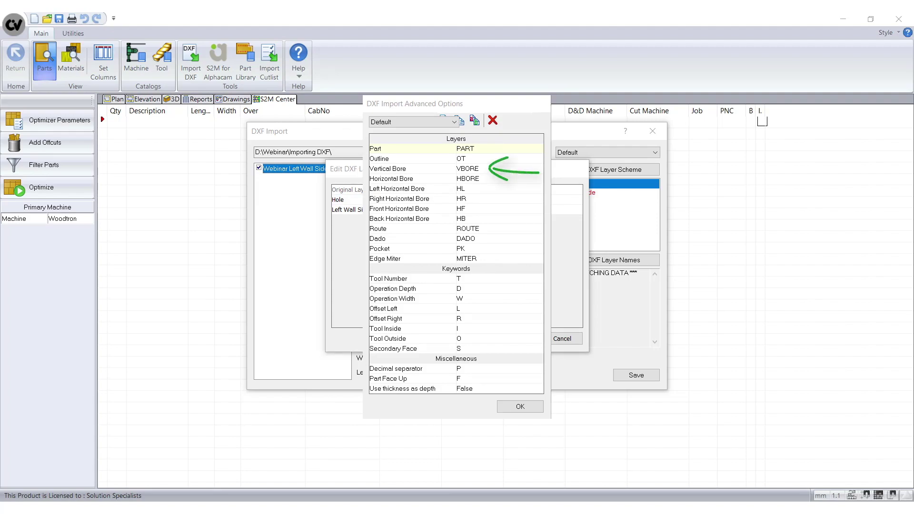
pyautogui.click(520, 406)
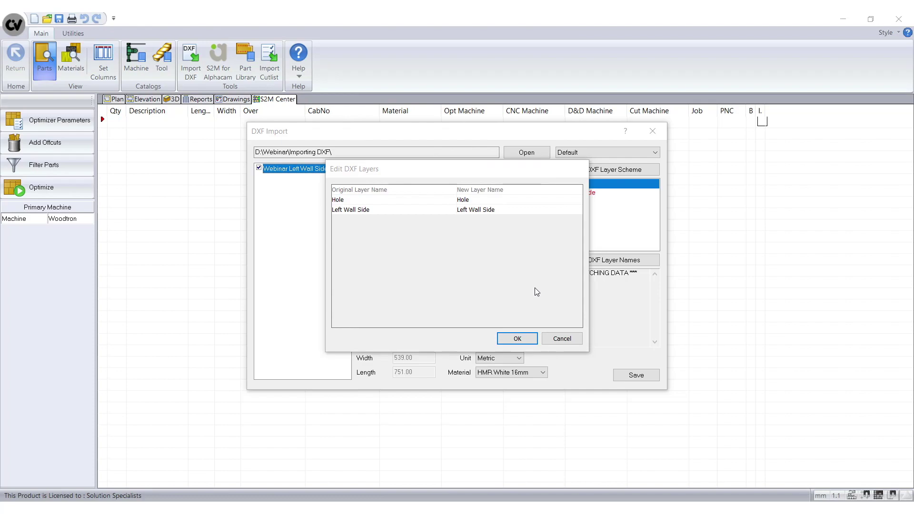
pyautogui.click(522, 339)
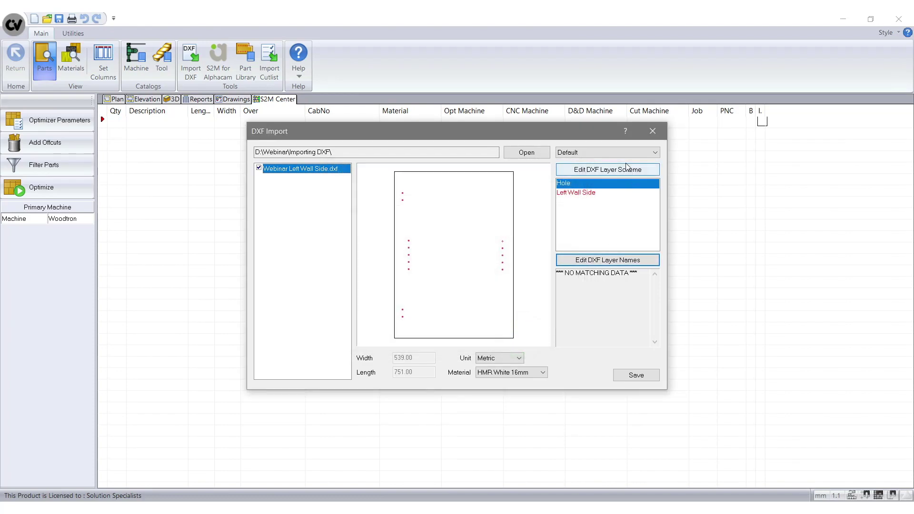
pyautogui.click(625, 168)
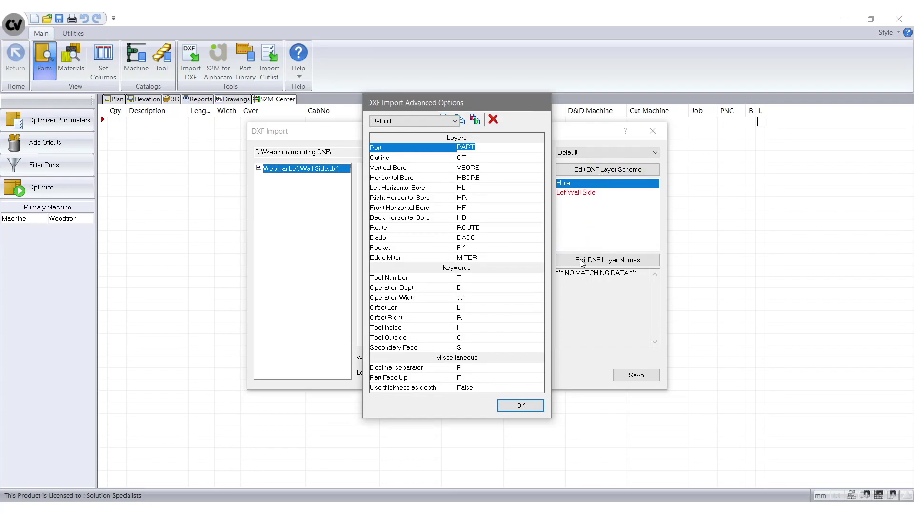
pyautogui.click(521, 406)
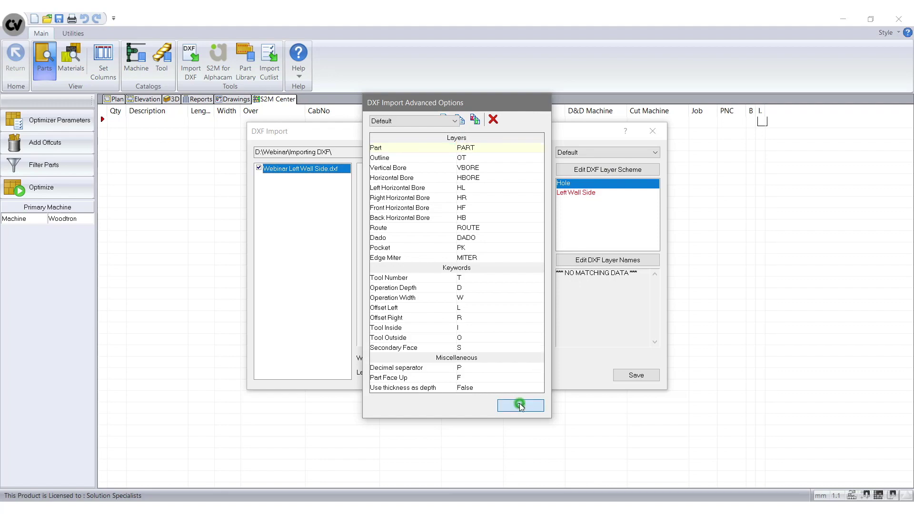
# Rename the DXF layer Left Wall Side as OT and check the operation type assigned to it
pyautogui.click(616, 264)
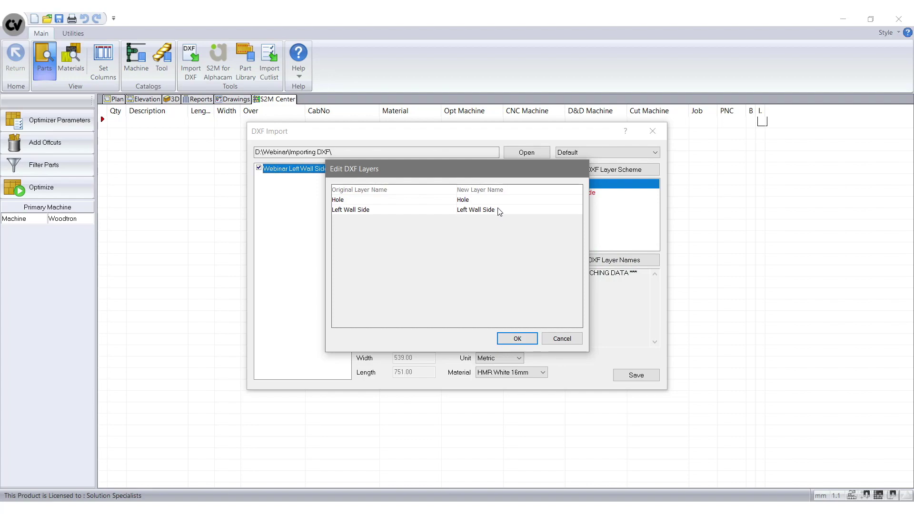
pyautogui.doubleClick(499, 208)
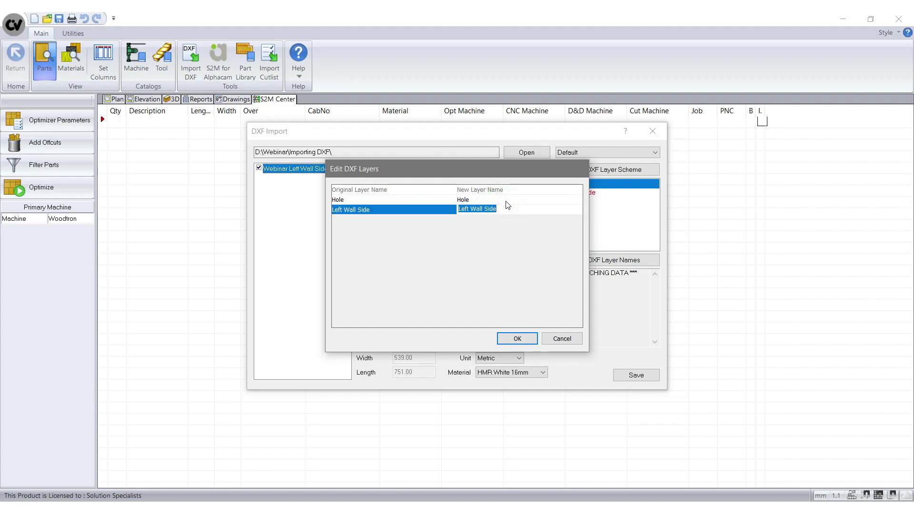
pyautogui.write('OT')
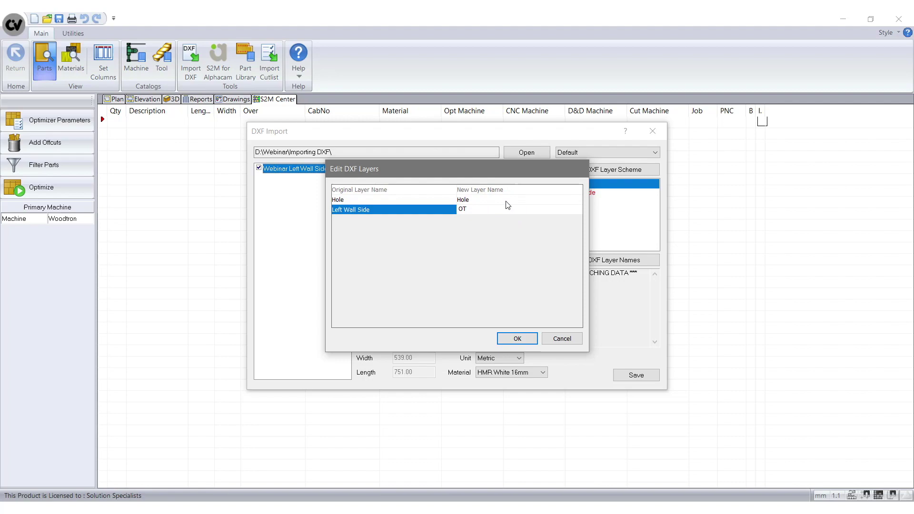
pyautogui.press('Return')
pyautogui.click(522, 339)
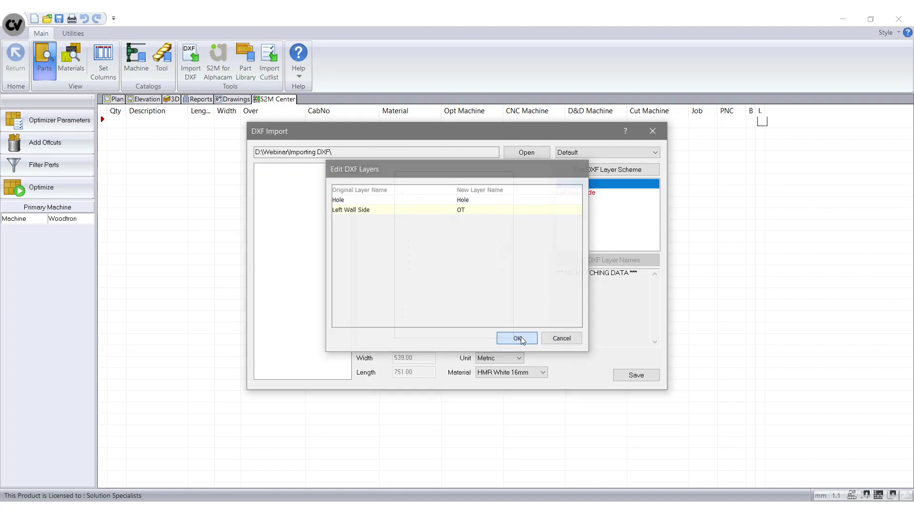
pyautogui.click(567, 192)
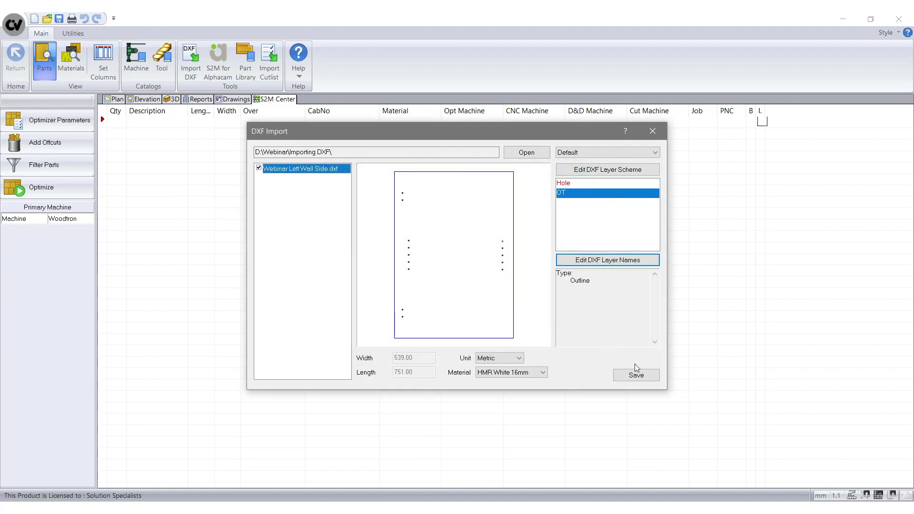
pyautogui.press('Tab')
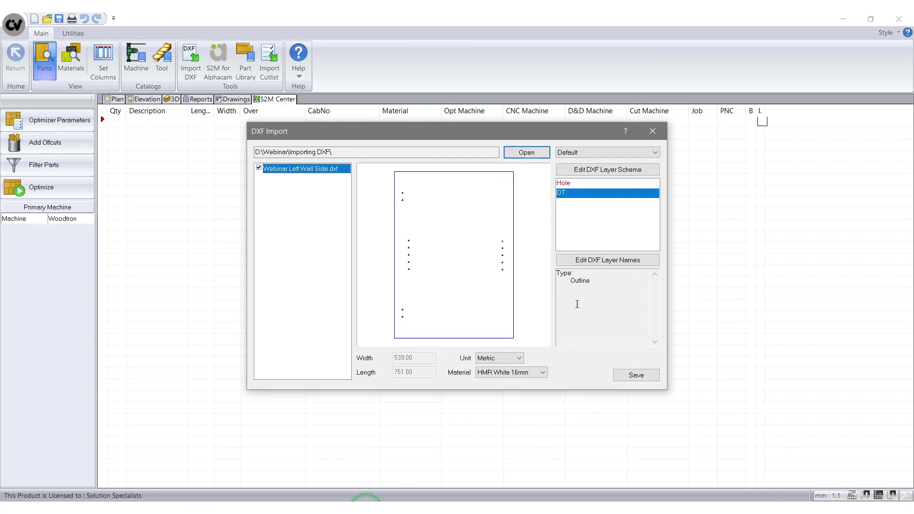
# Consult the layer scheme's bore, depth and width codes and rename the Hole layer as VBORED12W5
pyautogui.click(625, 172)
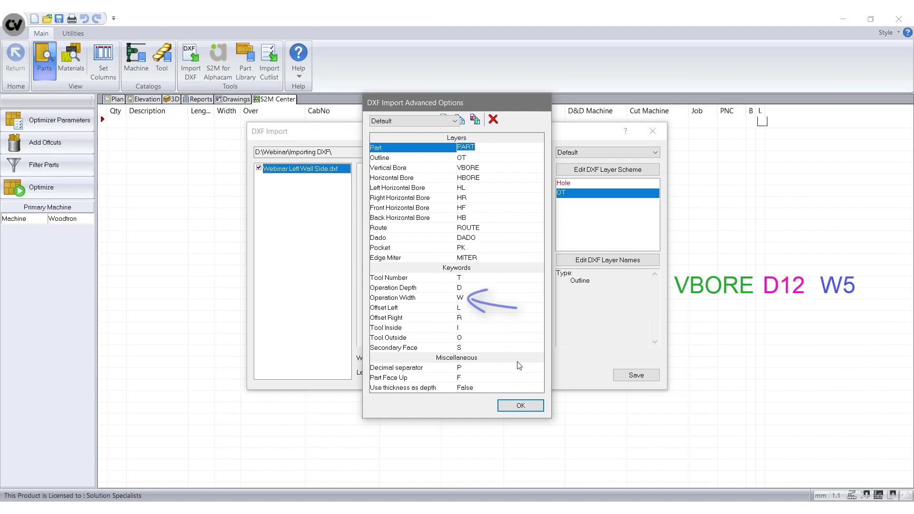
pyautogui.click(530, 406)
pyautogui.click(622, 261)
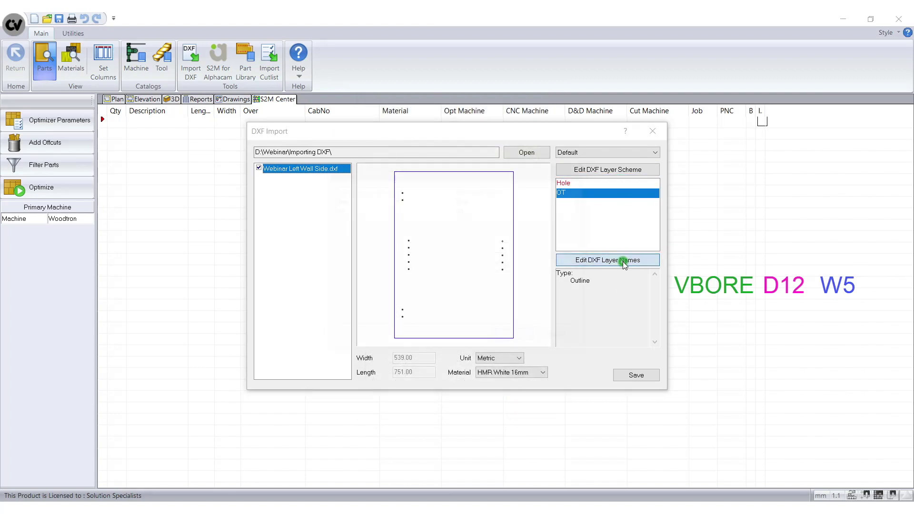
pyautogui.click(486, 209)
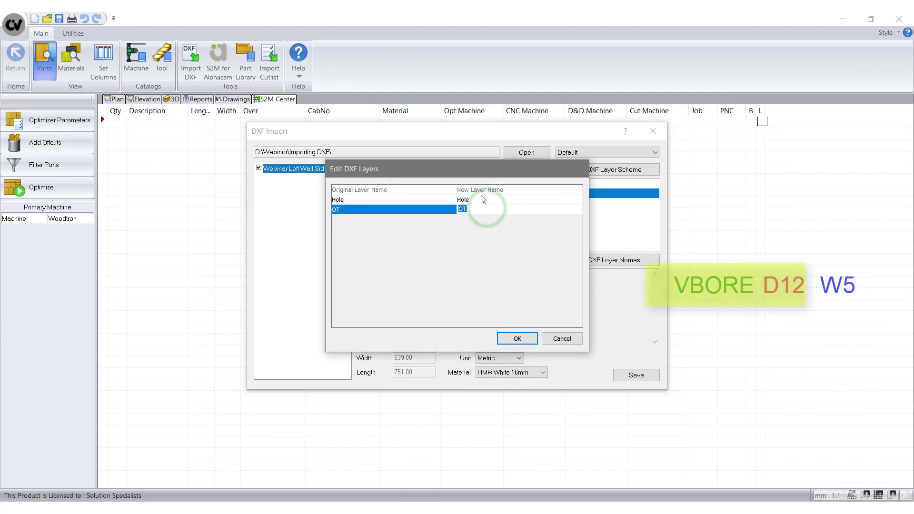
pyautogui.click(481, 199)
pyautogui.write('VBORED12W5')
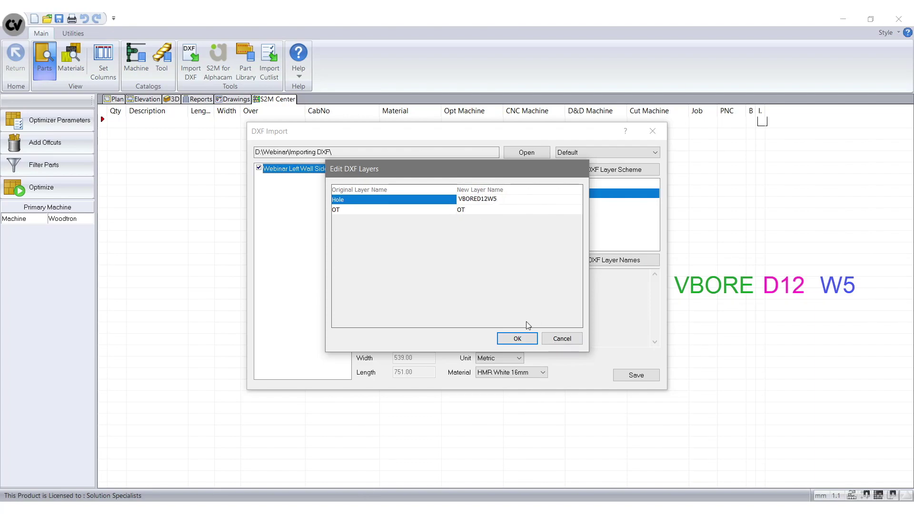
pyautogui.click(524, 334)
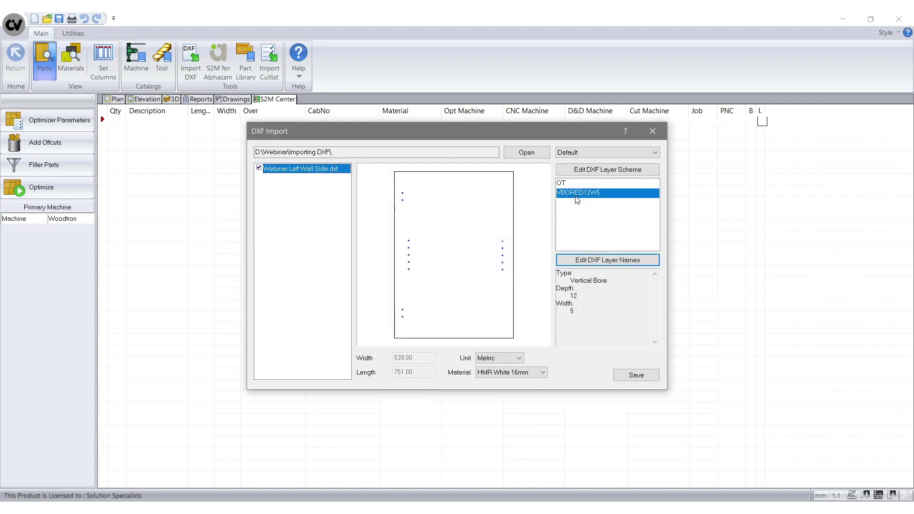
# Check the OT and VBORED12W5 layers and save the imported DXF part to the parts list
pyautogui.click(571, 183)
pyautogui.click(572, 193)
pyautogui.click(486, 361)
pyautogui.click(451, 362)
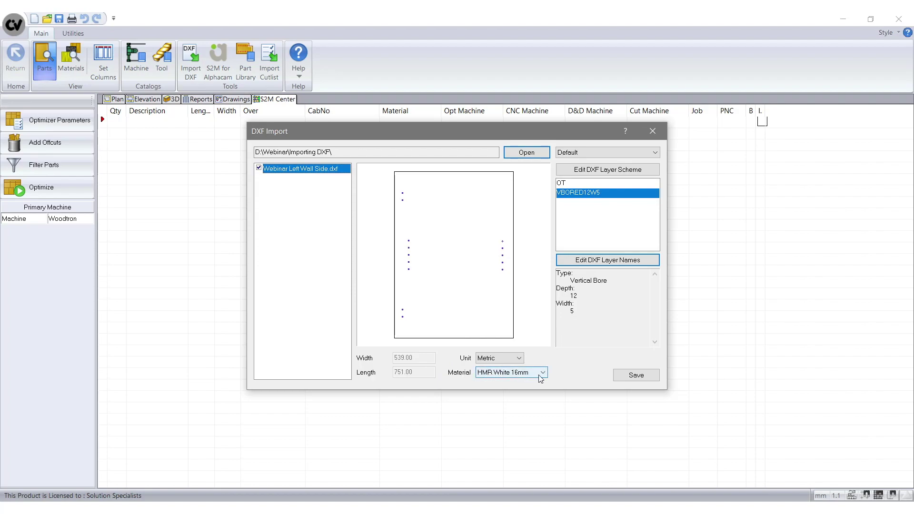
pyautogui.click(635, 376)
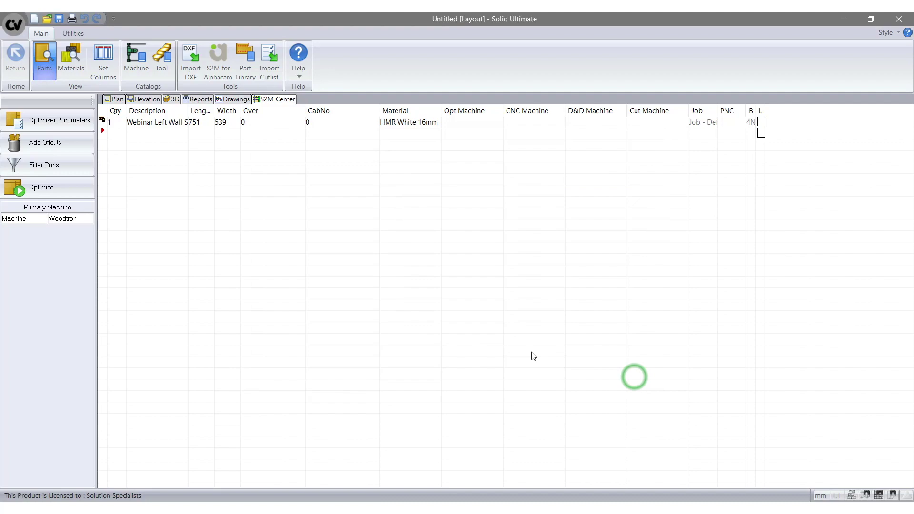